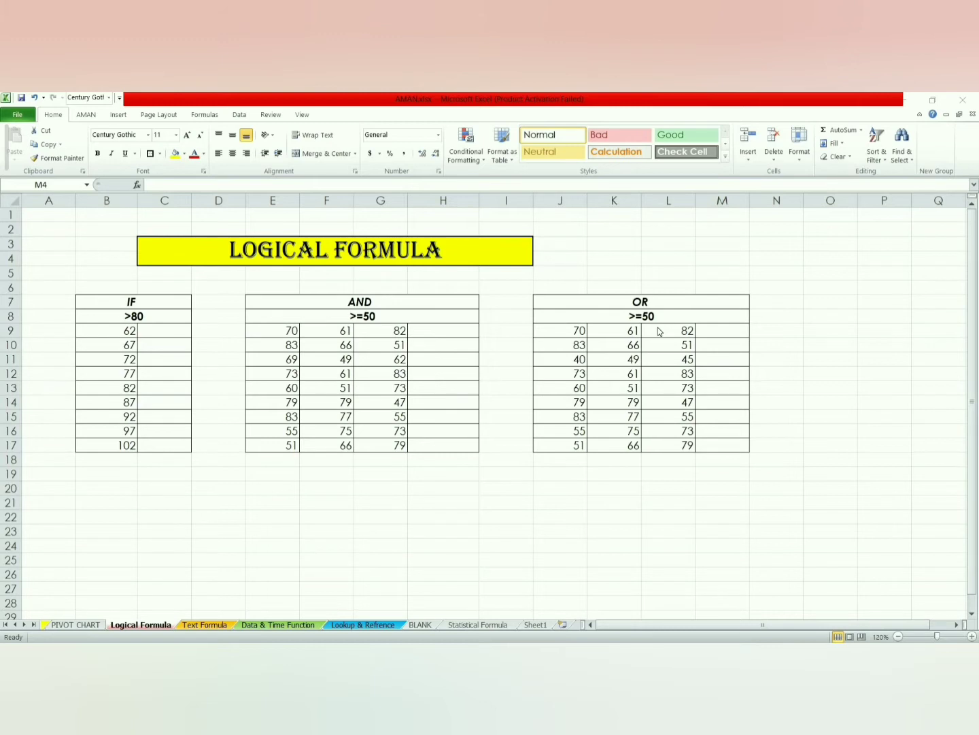
Step: Enter the formula =B9>80 in cell C9 of the IF table
right_click(156, 330)
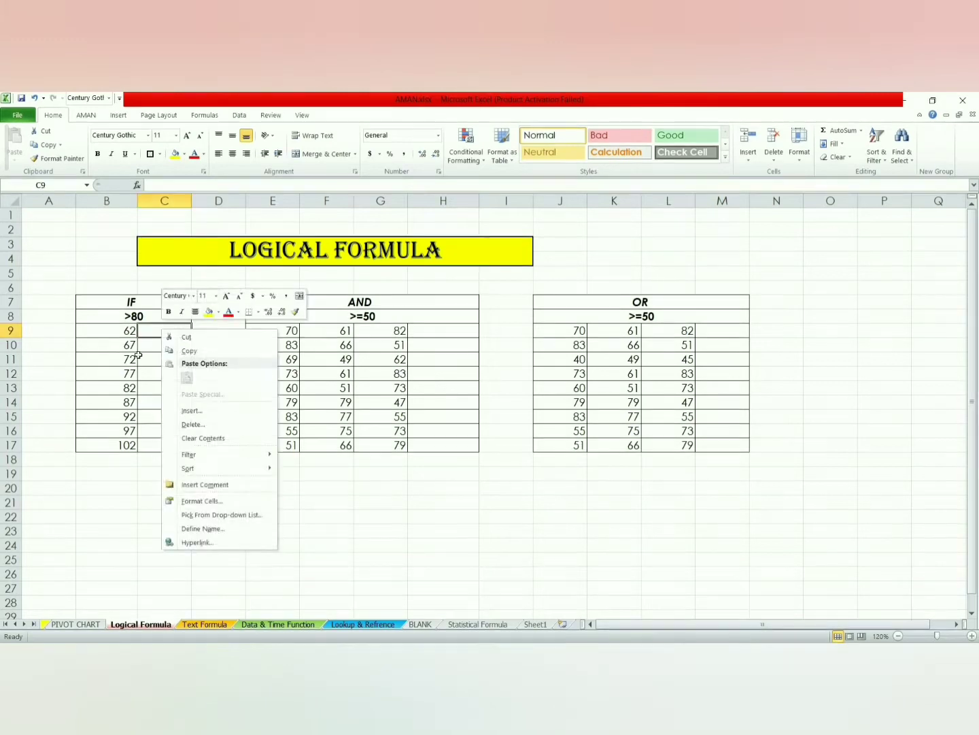
click(154, 336)
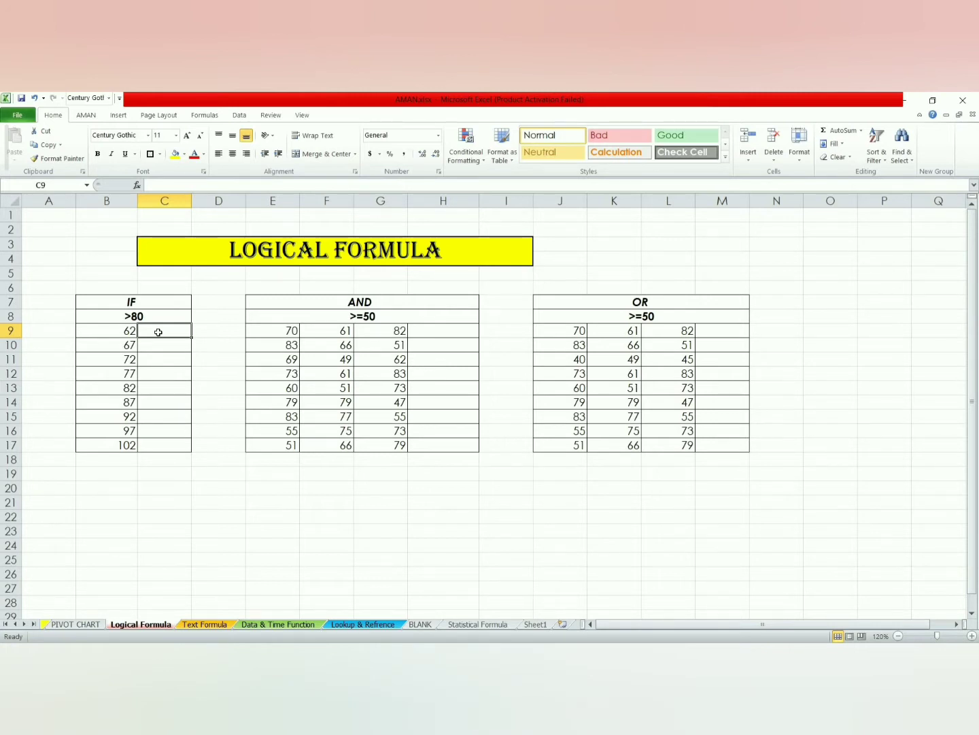
text(=)
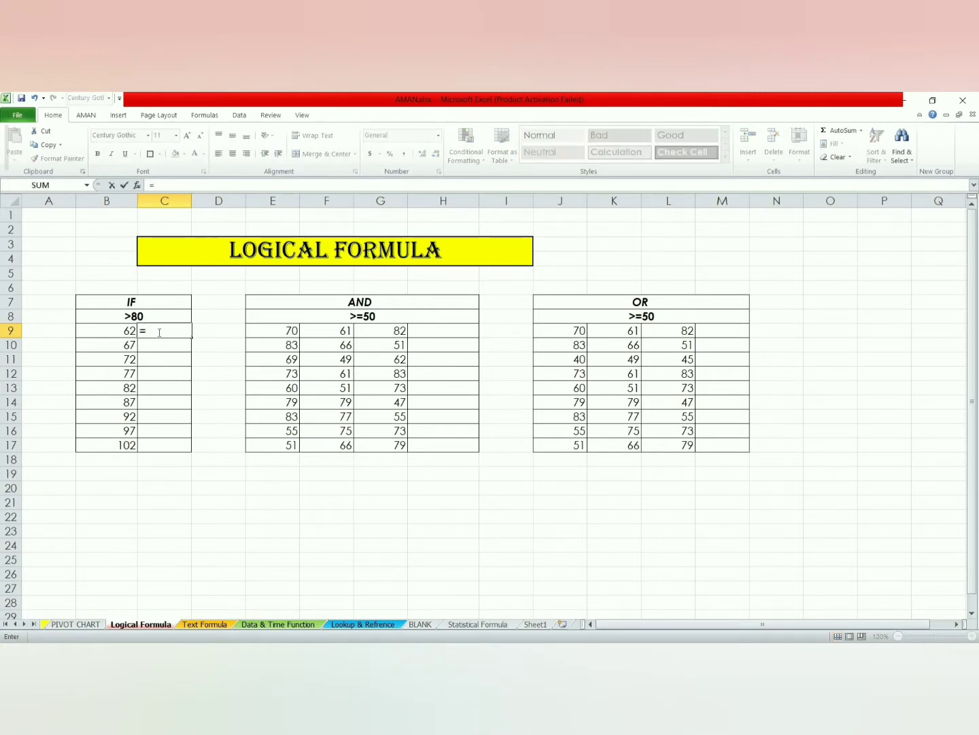
scroll(159, 331, down, 1)
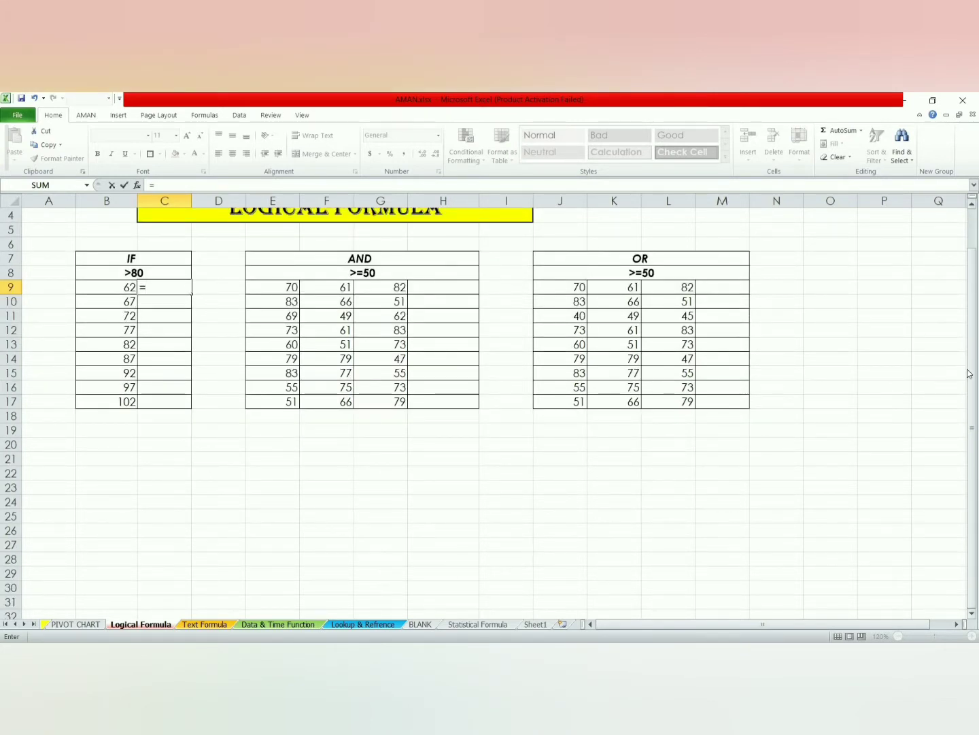
scroll(959, 322, up, 1)
click(960, 324)
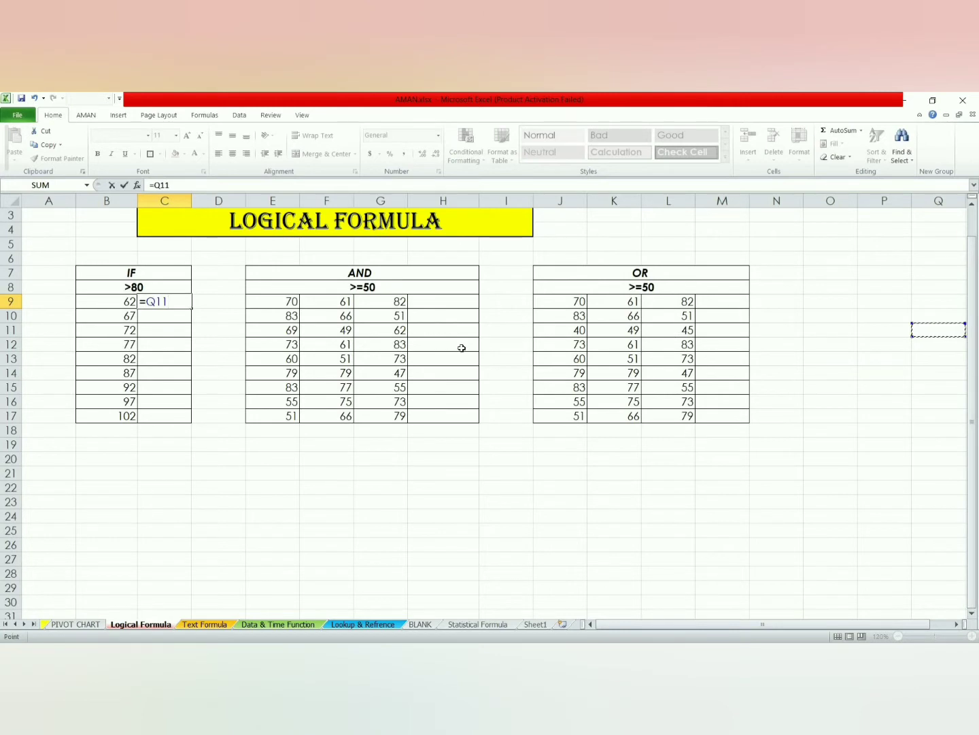
click(123, 301)
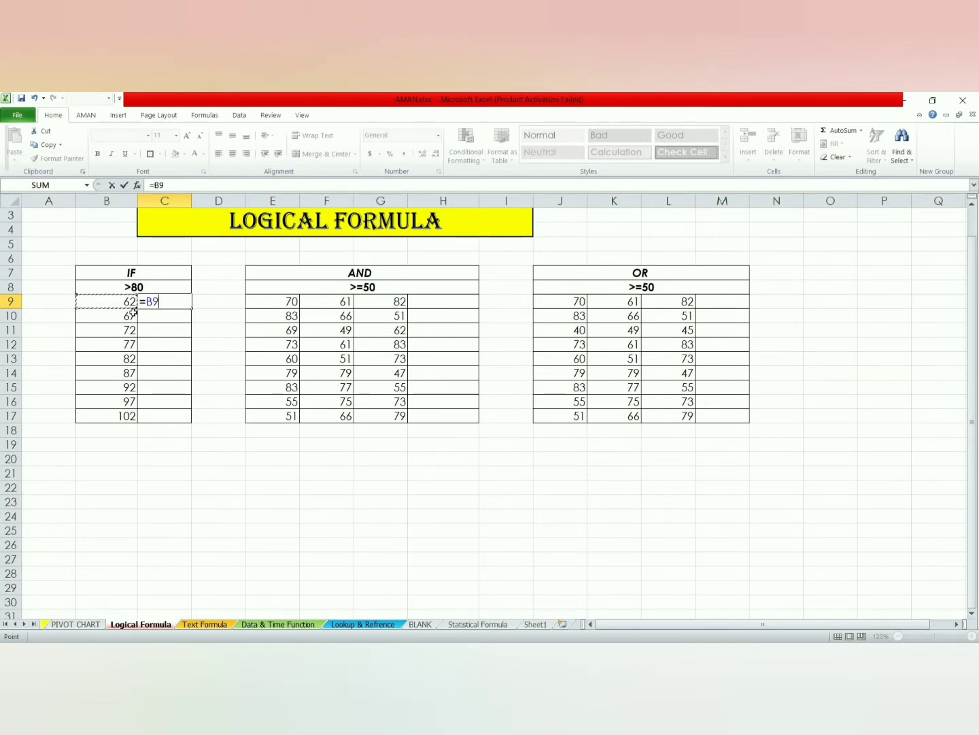
text(>82)
key(BackSpace)
text(0)
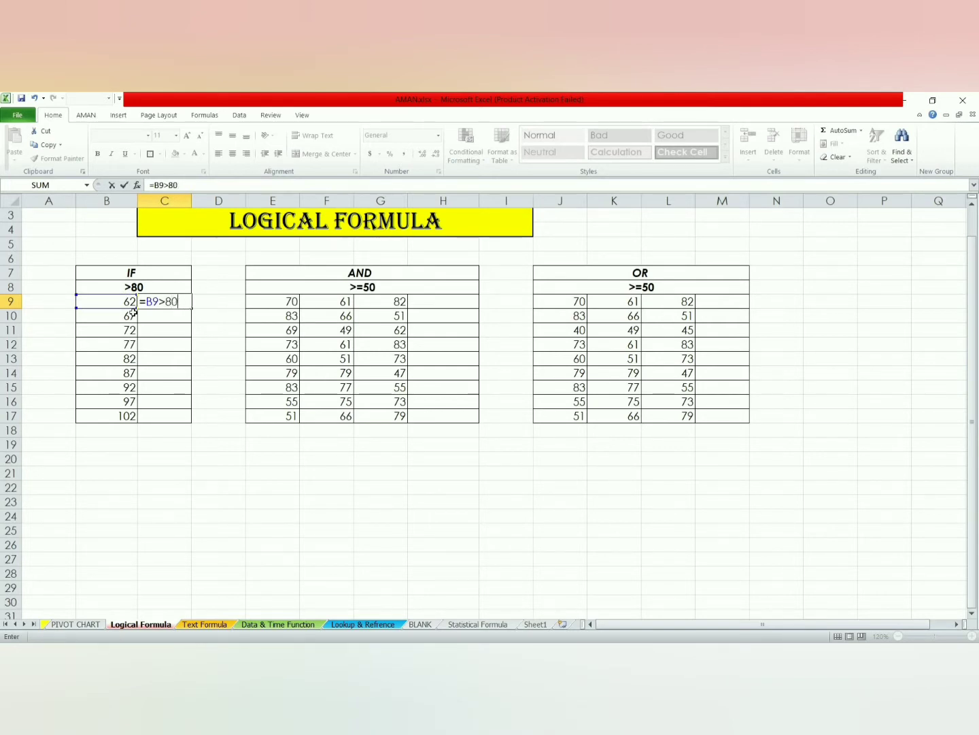
key(Return)
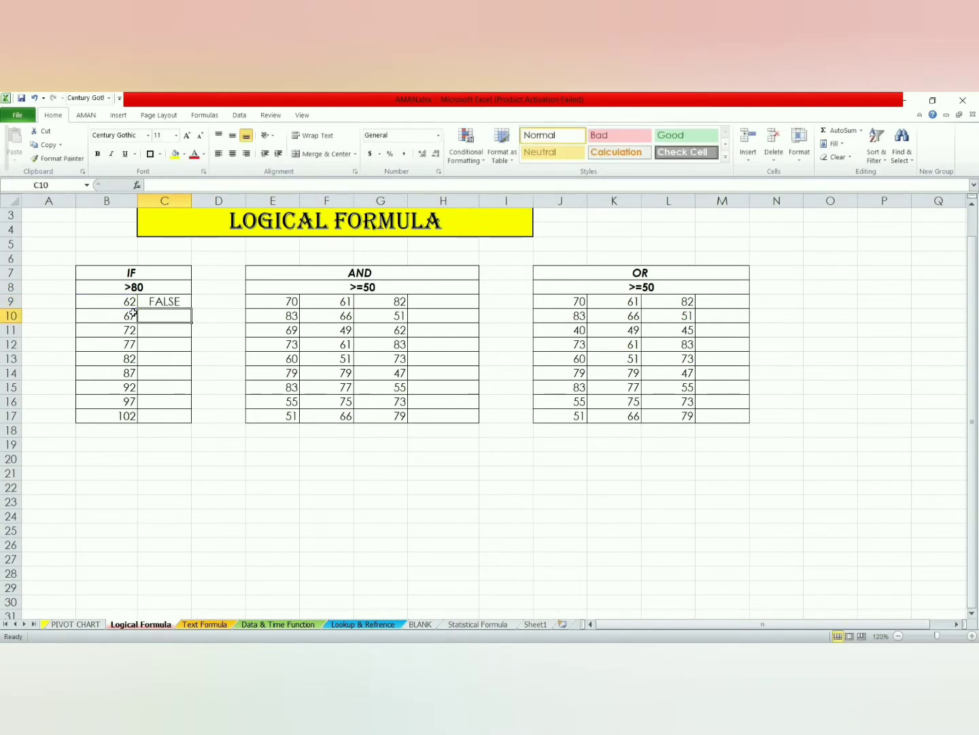
Step: Fill the C9 formula down the IF table's result column through C17
click(181, 303)
drag(191, 310, 192, 310)
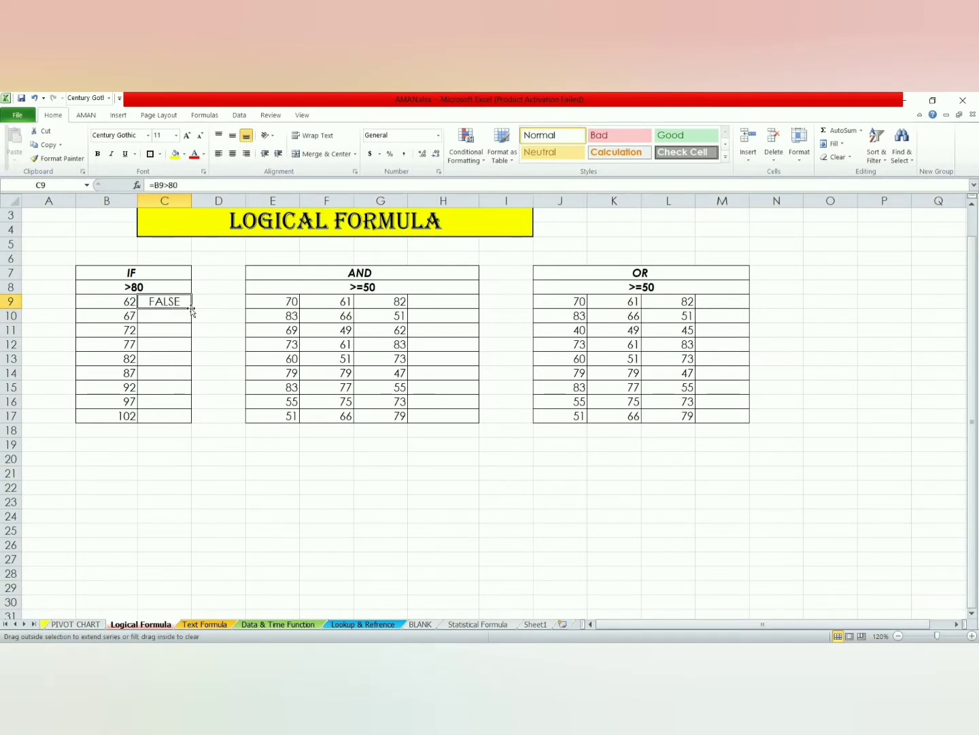
double_click(193, 310)
click(207, 329)
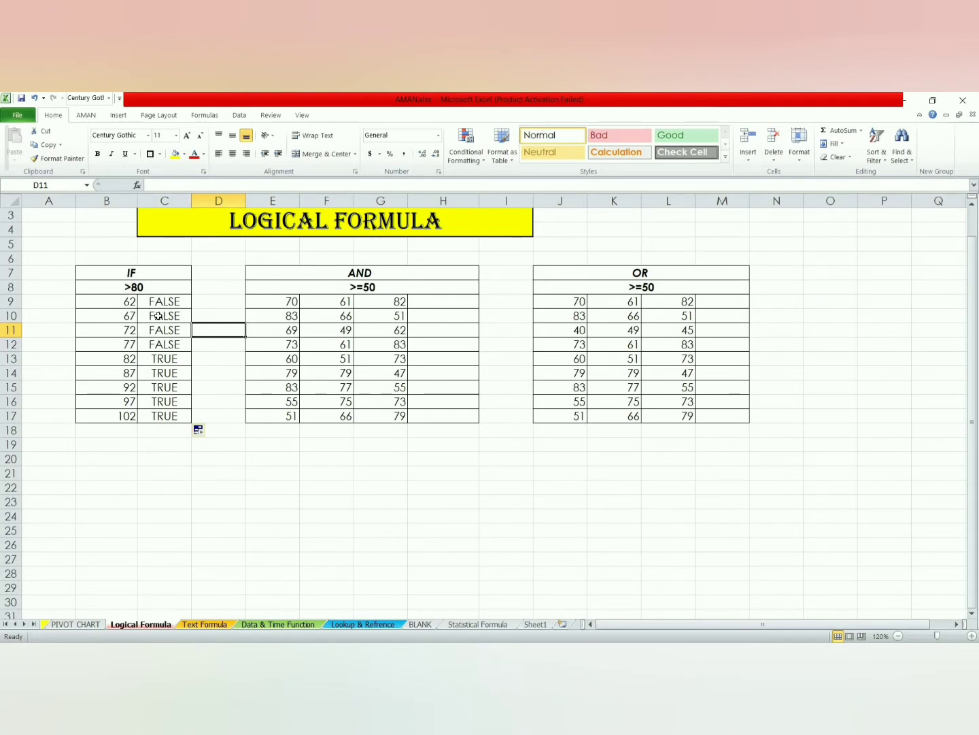
Step: Begin an IF formula in H9 with the logical test AND(E9>=50,F9>=50,G9>=50)
click(438, 299)
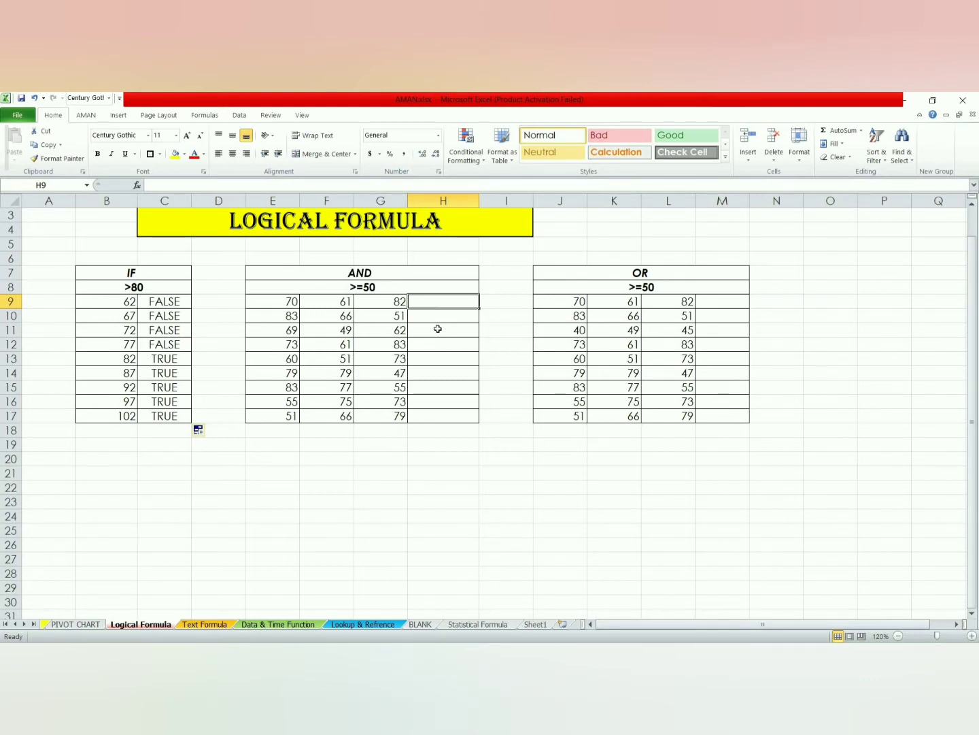
text(=IF)
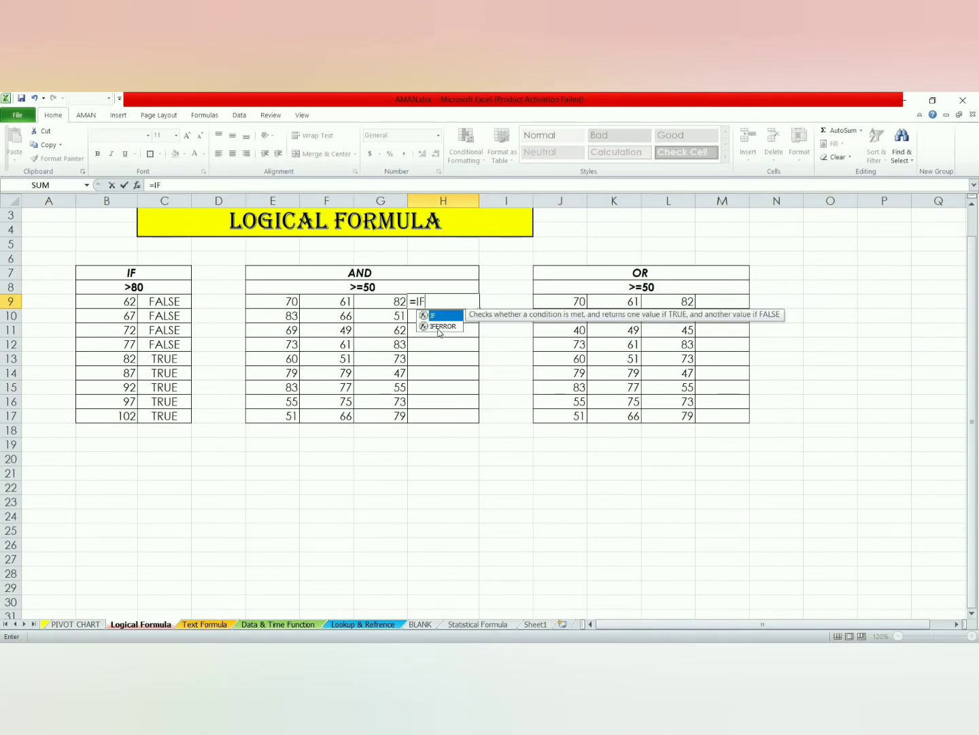
text(()
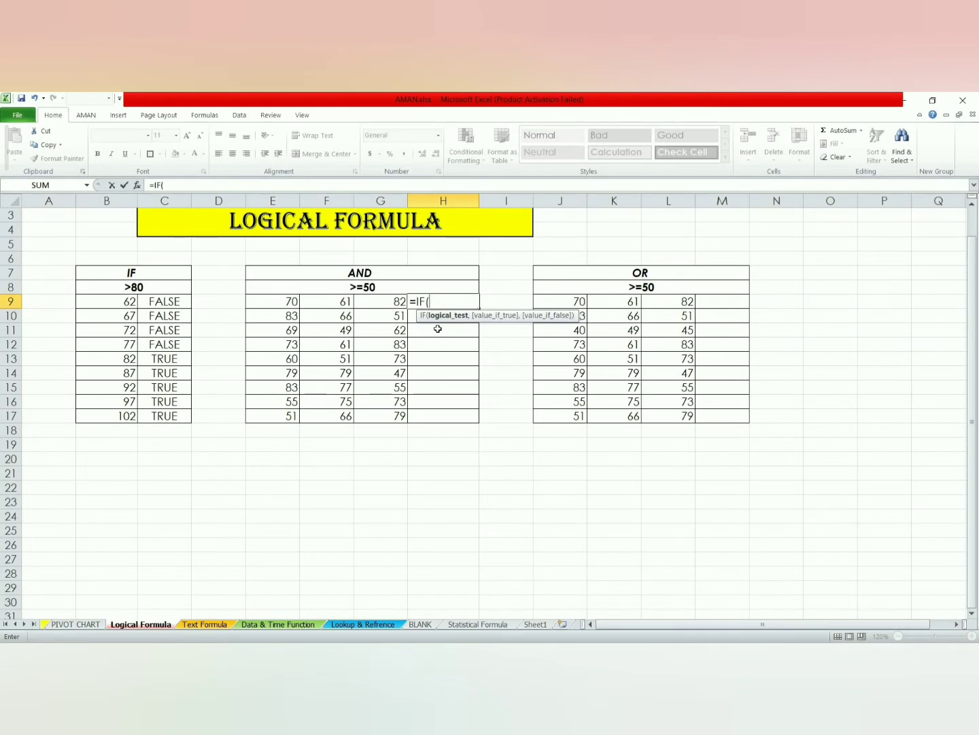
text(AN)
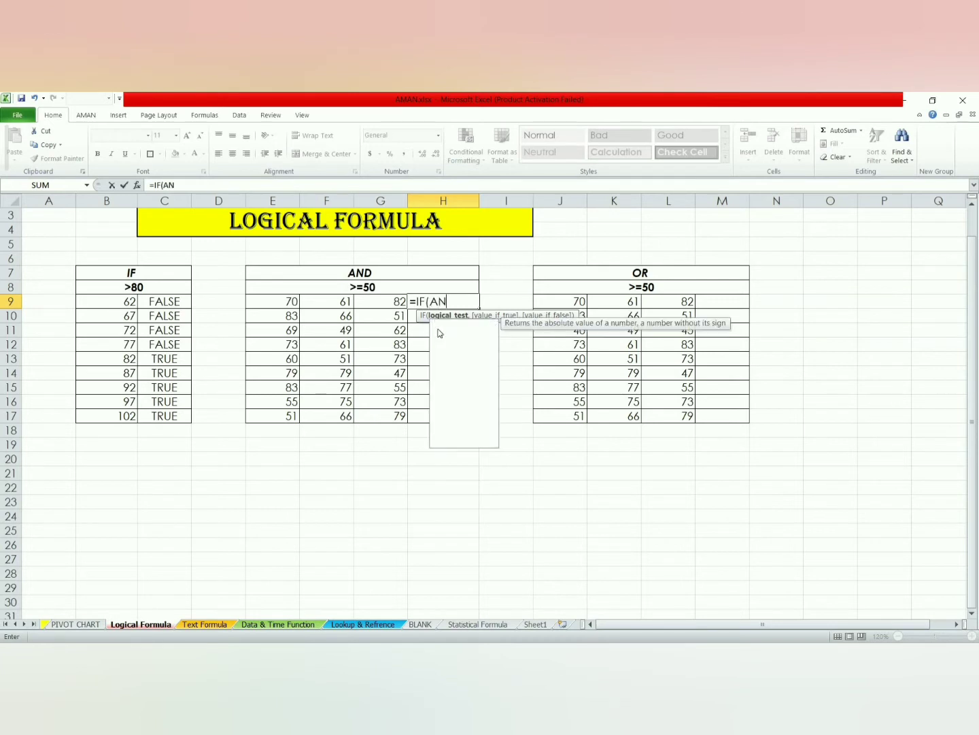
double_click(438, 325)
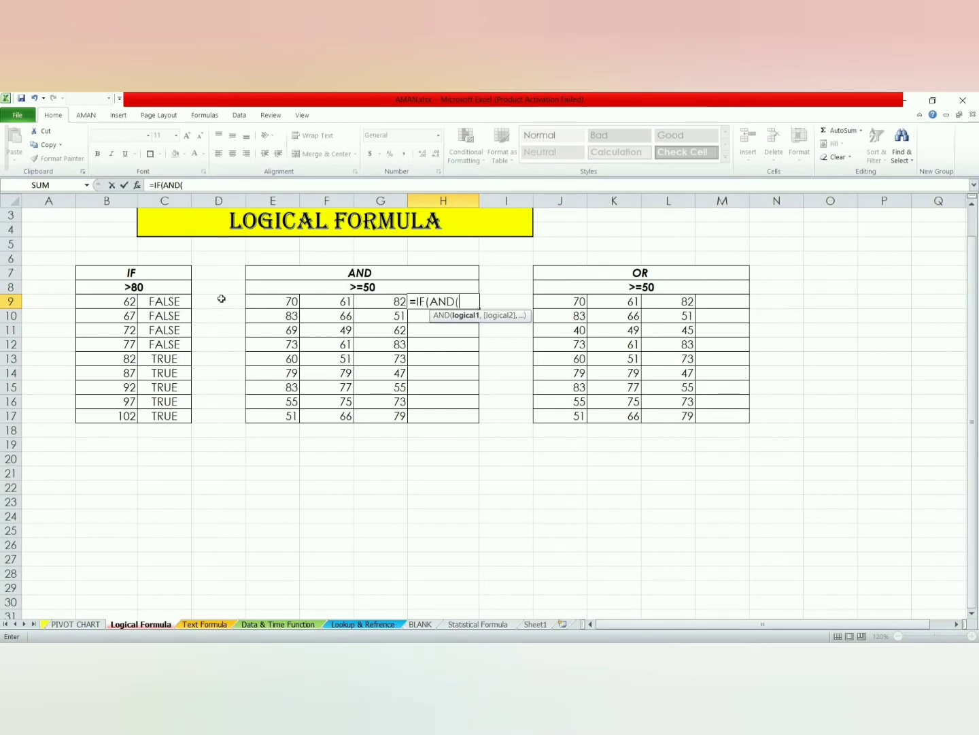
click(275, 300)
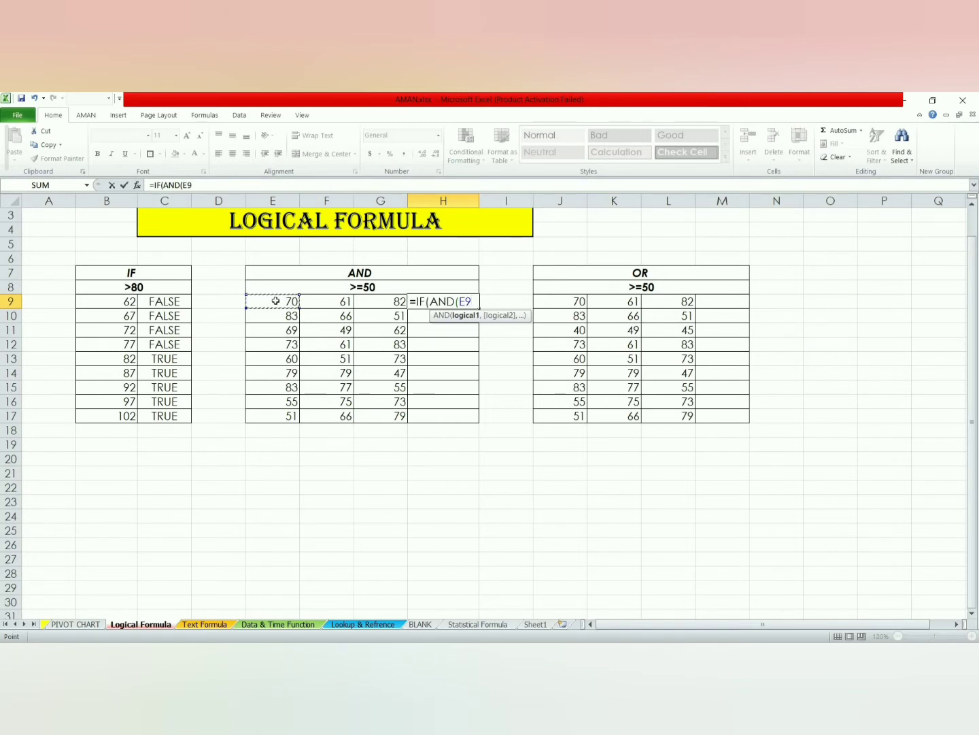
text(>=50,)
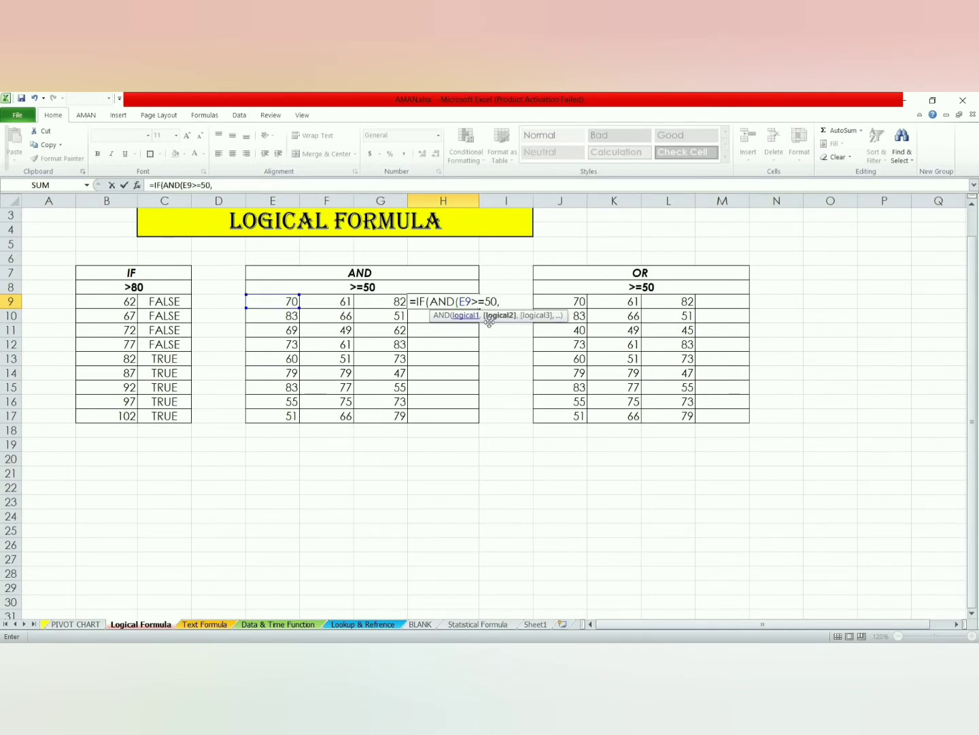
click(339, 302)
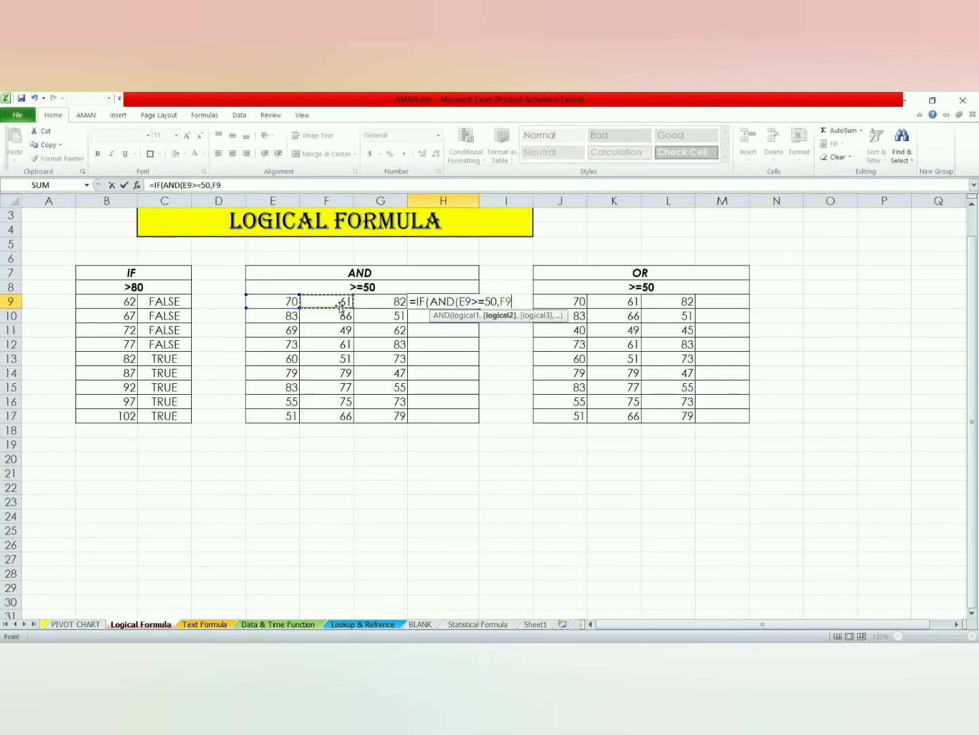
text(>=50,)
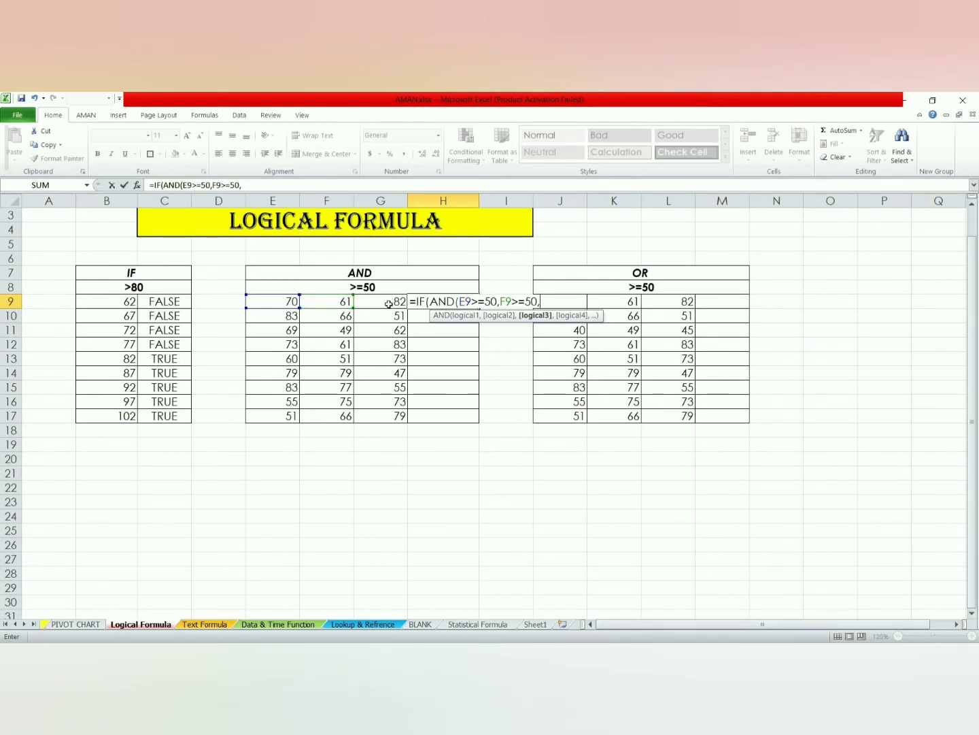
click(388, 302)
text(>=50)
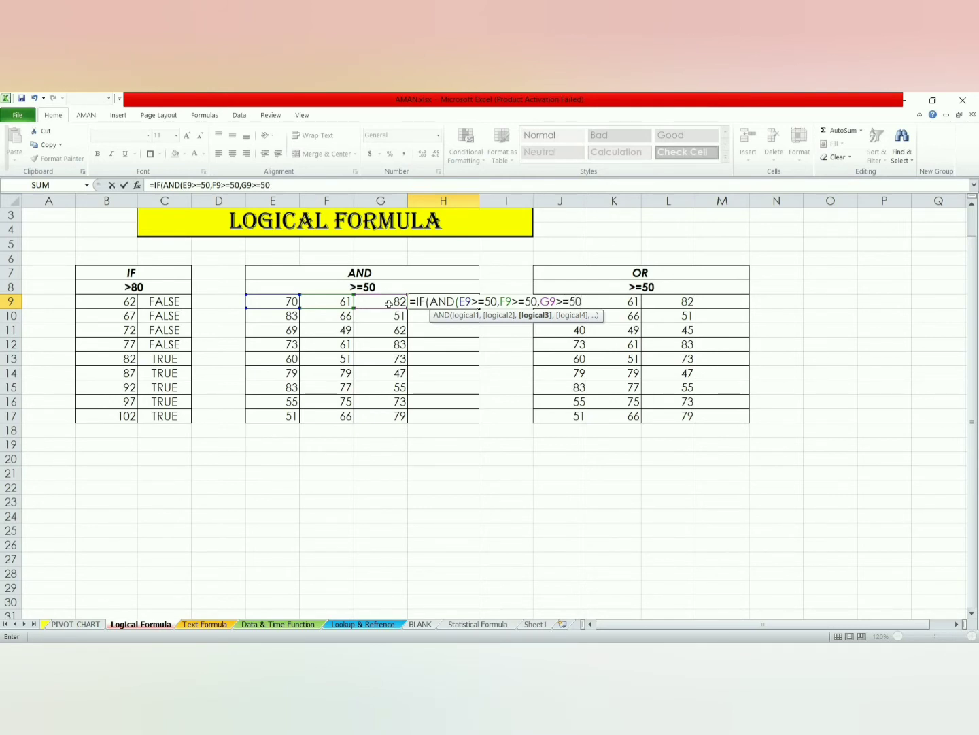
text())
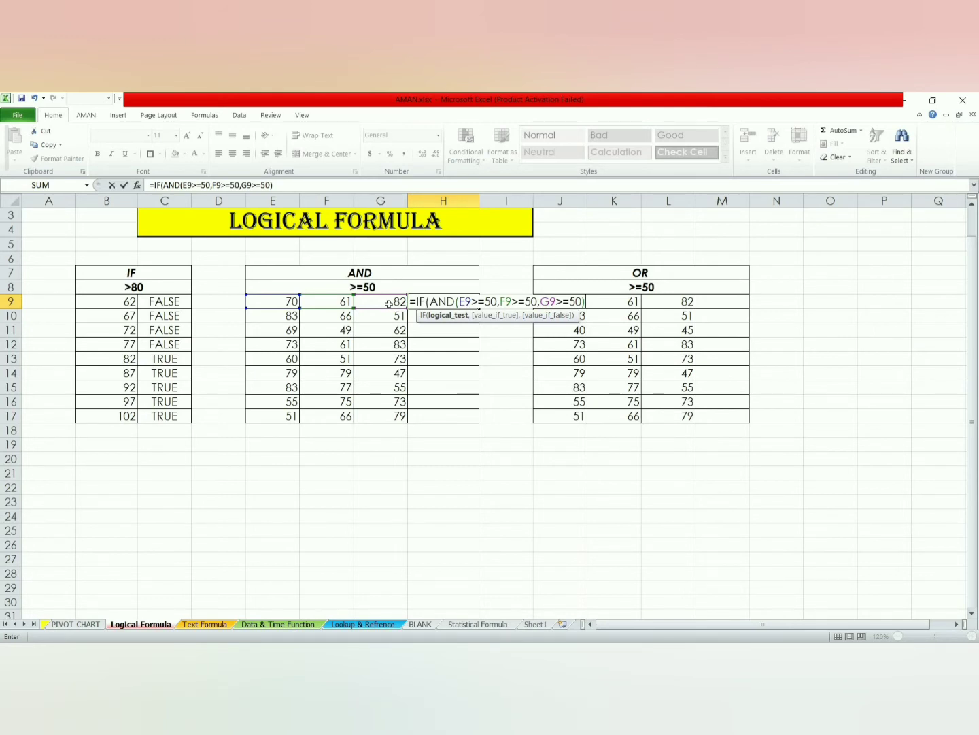
Step: Complete the H9 IF formula with "TRUE" as the value if true and "FALSE" as the value if false
text(,)
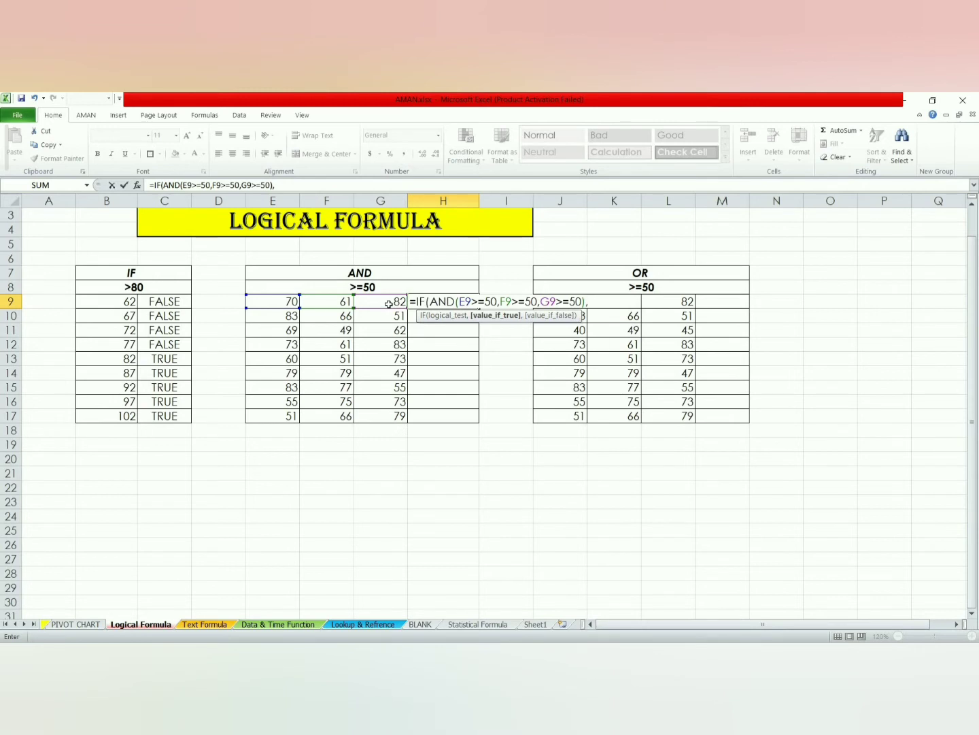
text("TRUE",")
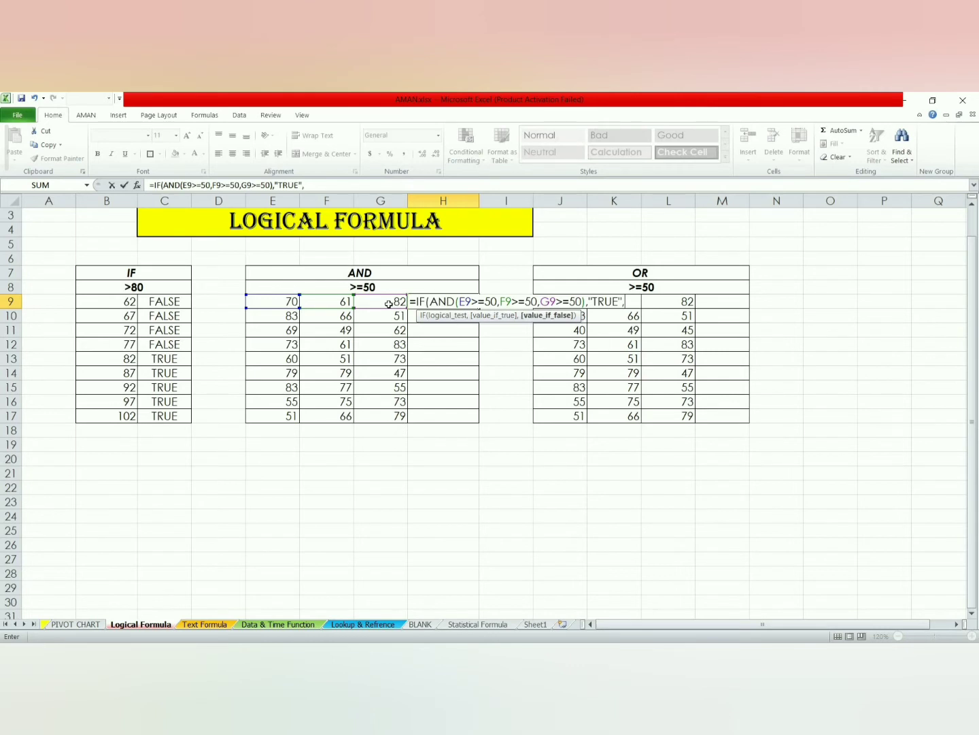
text(FAULSE)
key(BackSpace)
key(BackSpace)
key(BackSpace)
key(BackSpace)
text(LSE")
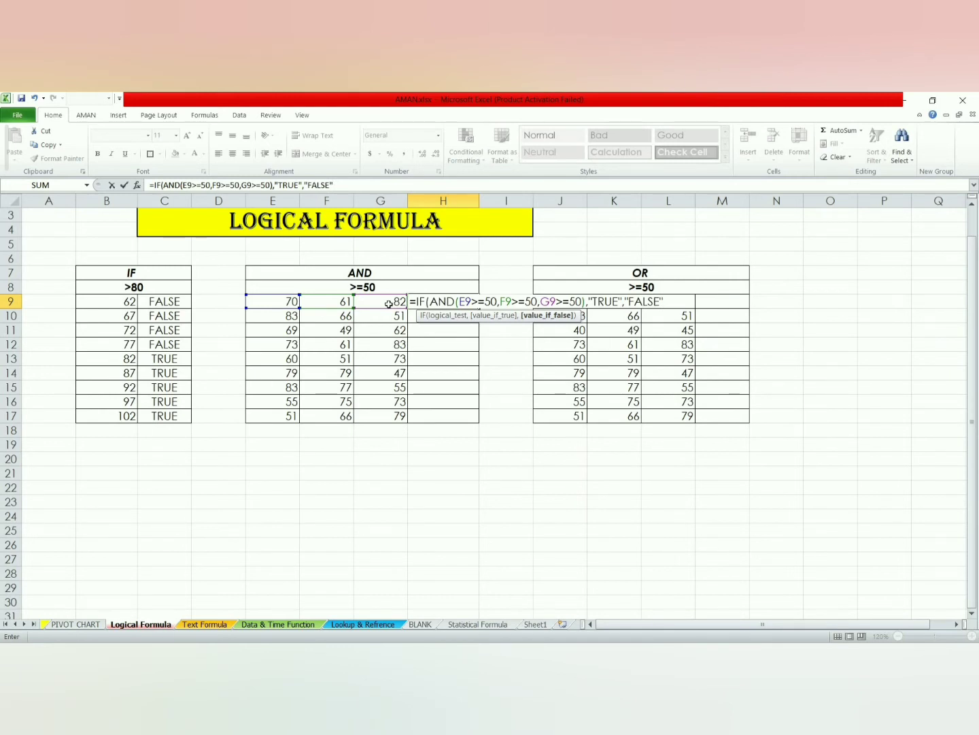
text())
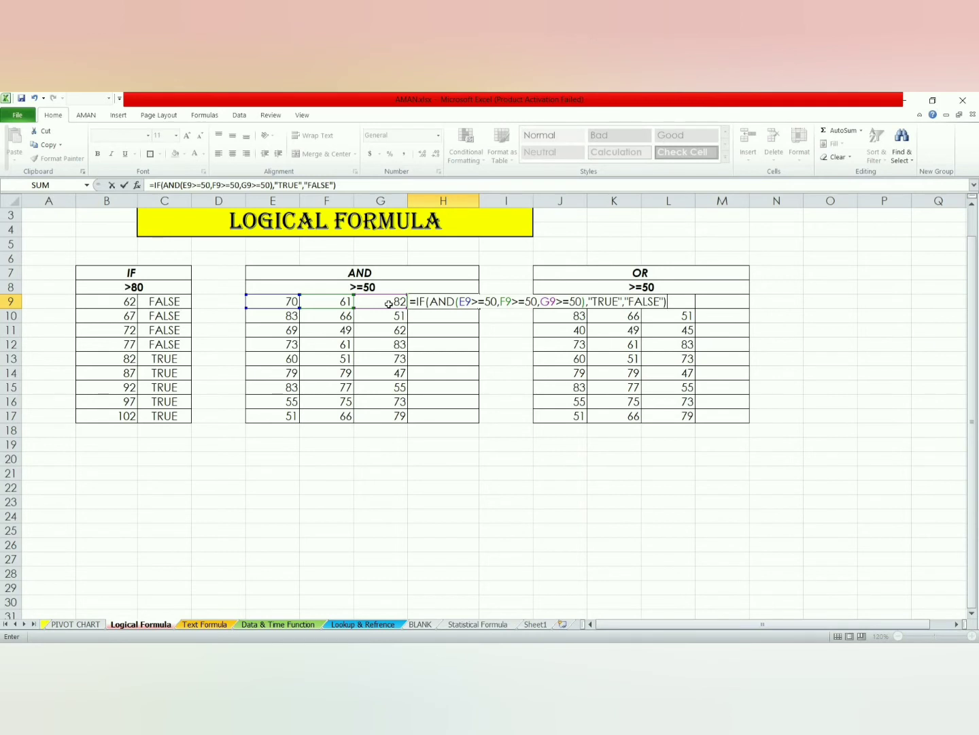
key(Return)
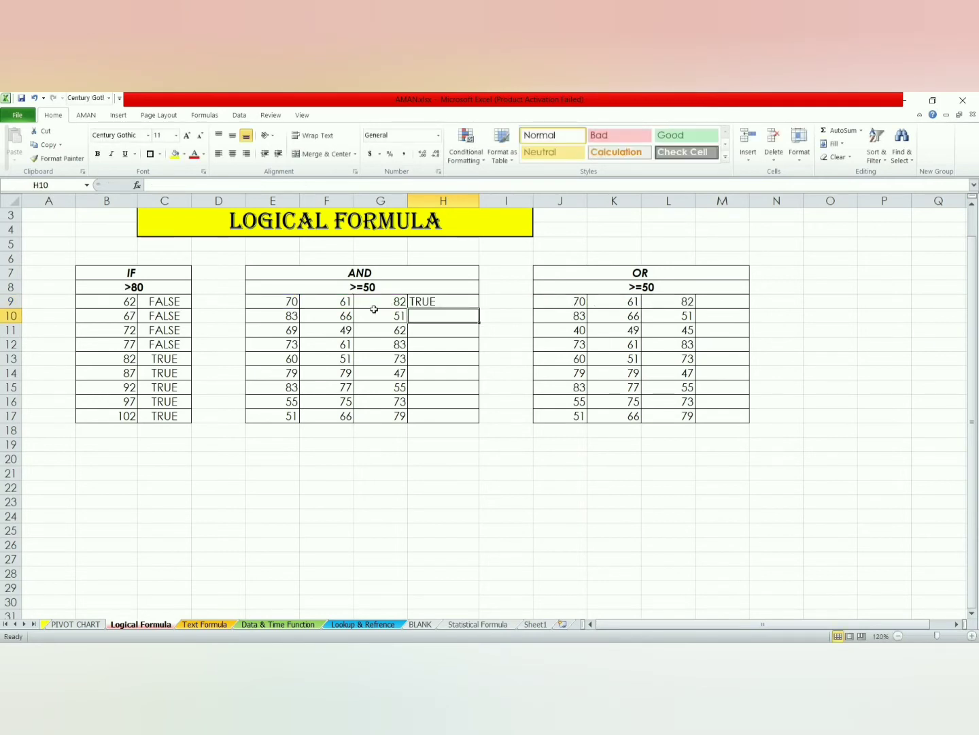
Step: Fill the H9 formula down the AND table's result column through H17
click(452, 303)
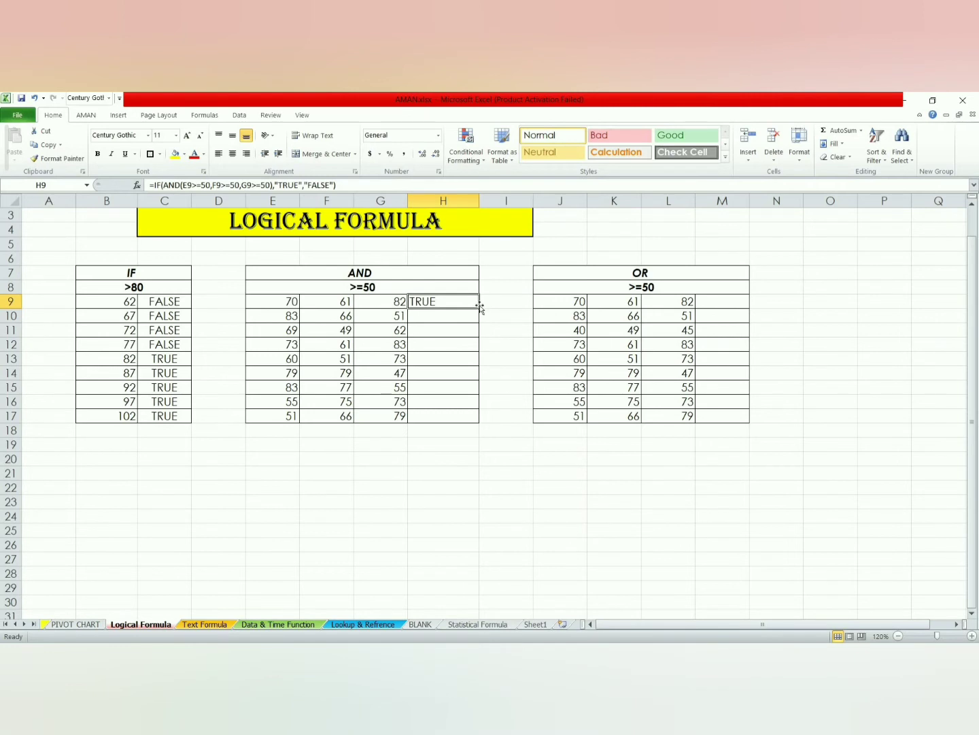
double_click(480, 306)
click(499, 329)
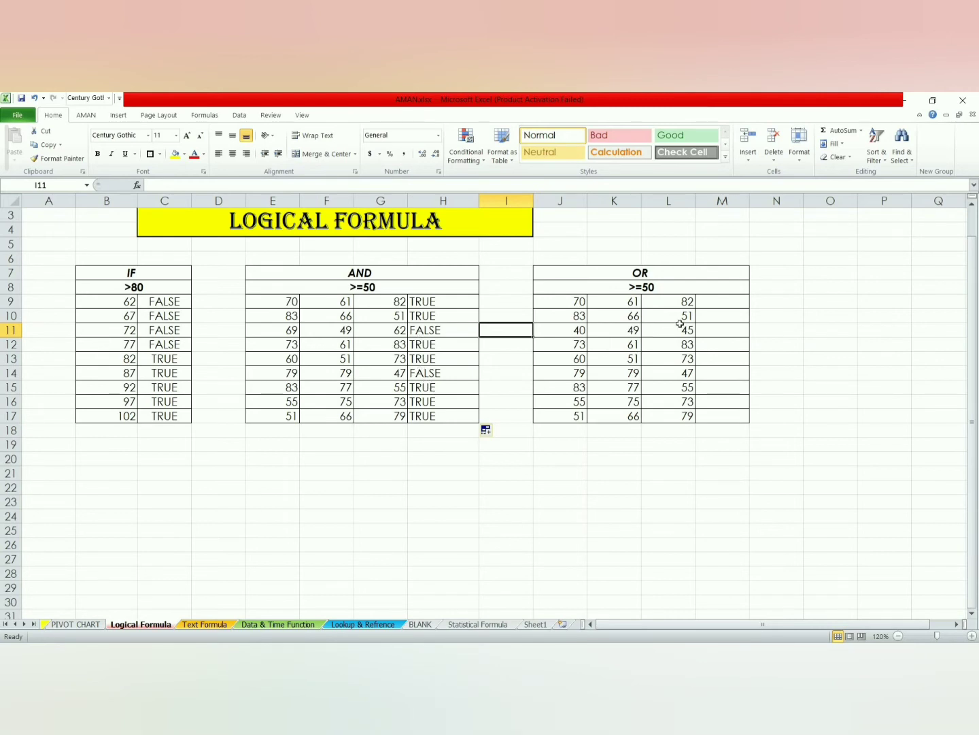
Step: Begin an IF formula in M9 with the logical test OR(J9>=50,K9>=50,L9>=50)
double_click(721, 302)
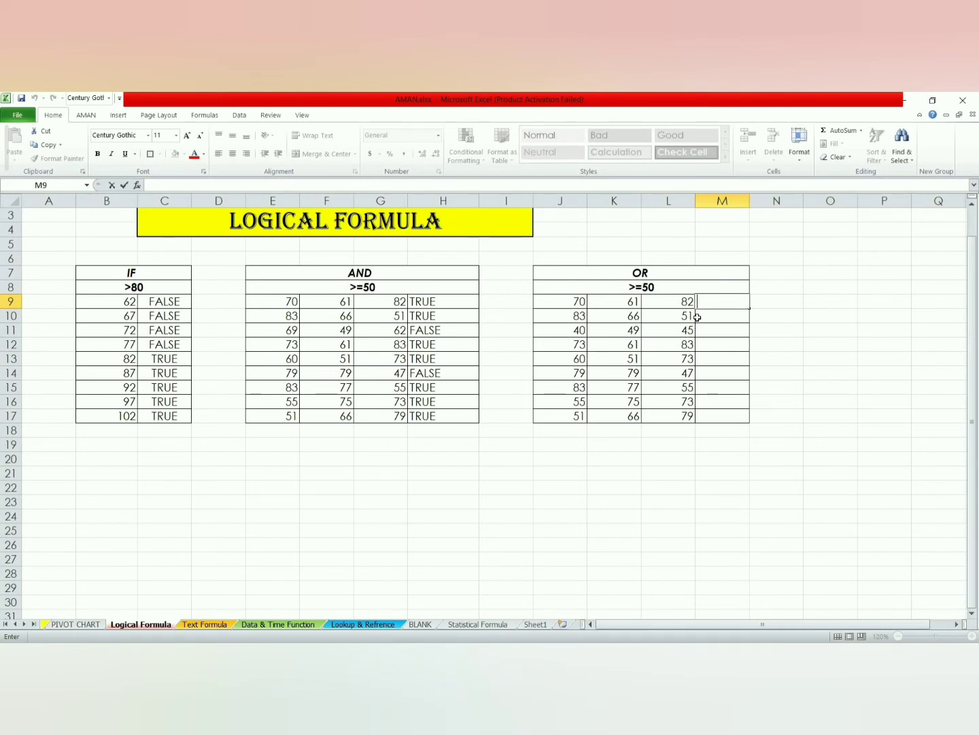
text(=)
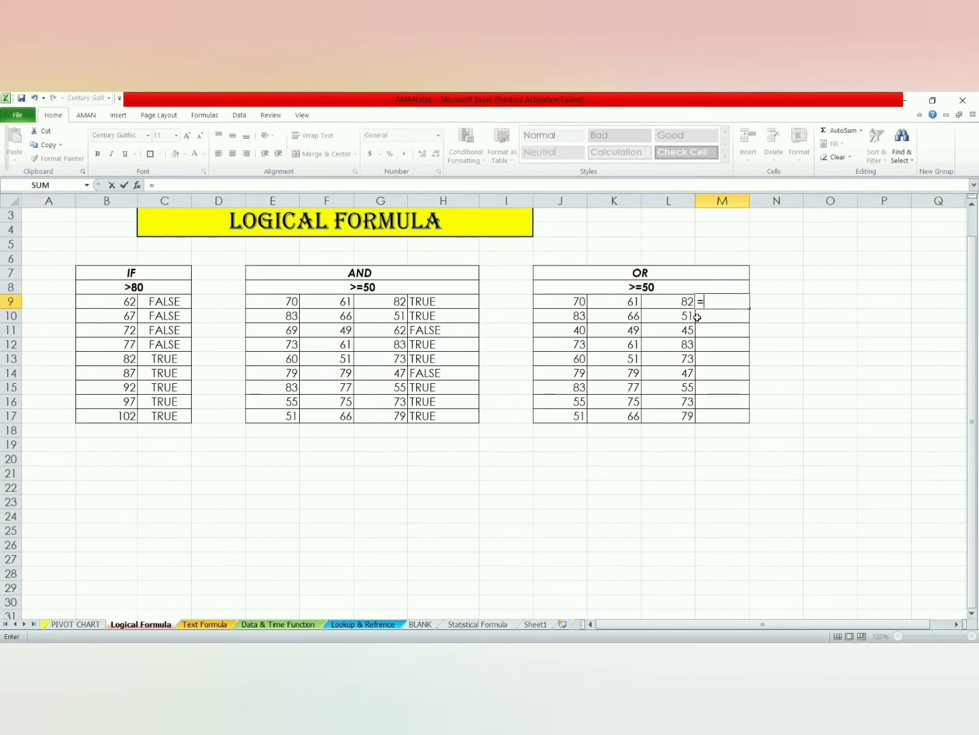
text(IF)
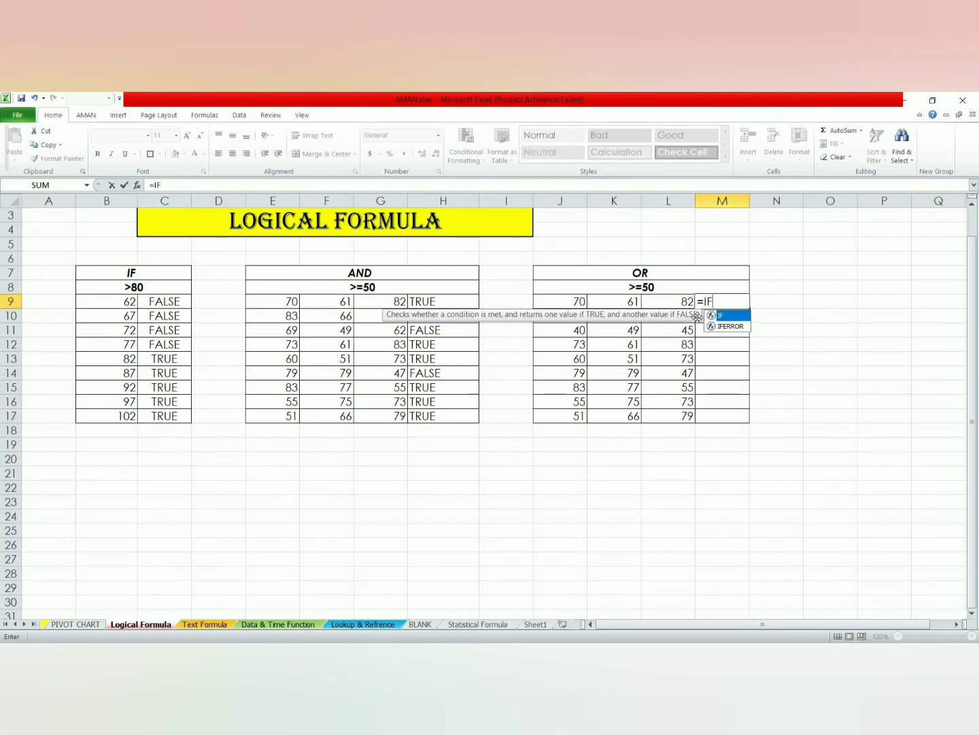
text(()
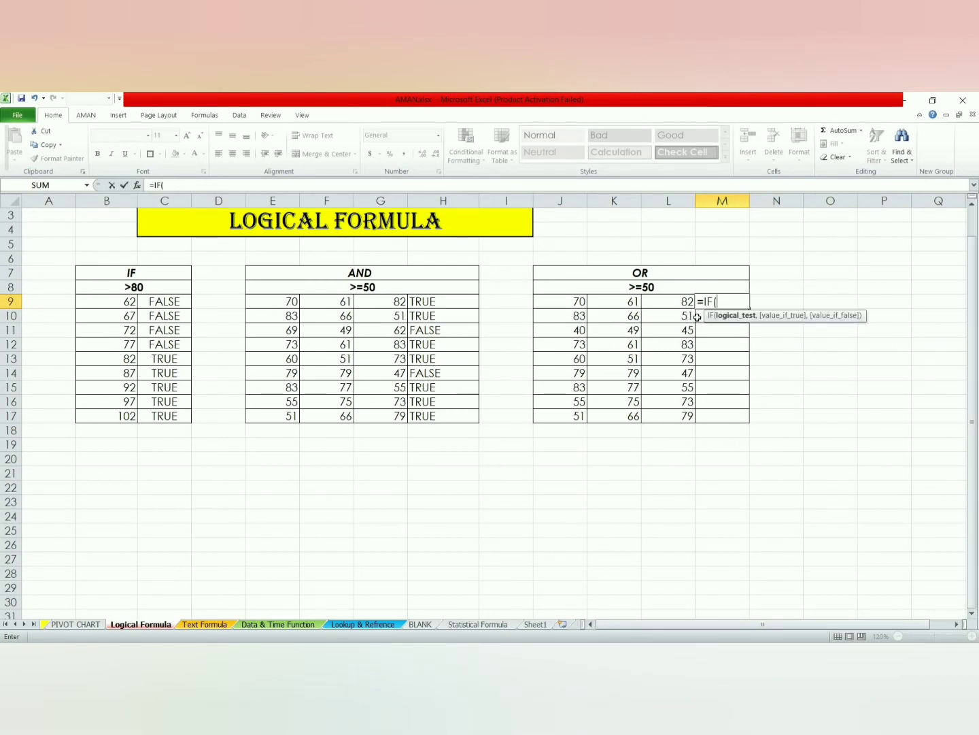
text(O)
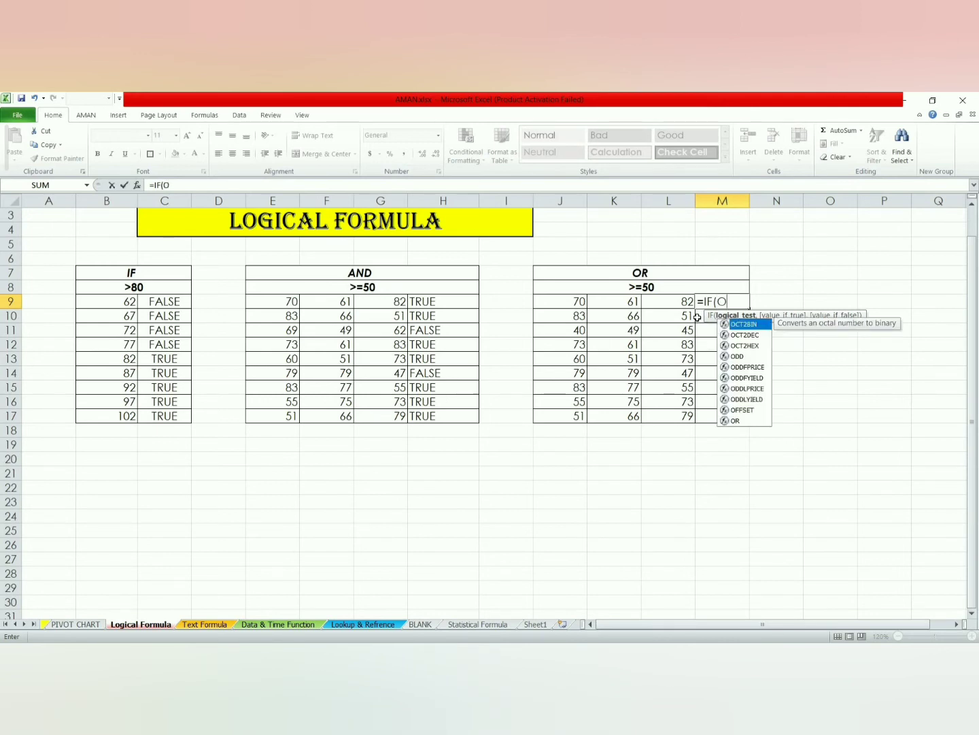
text(R()
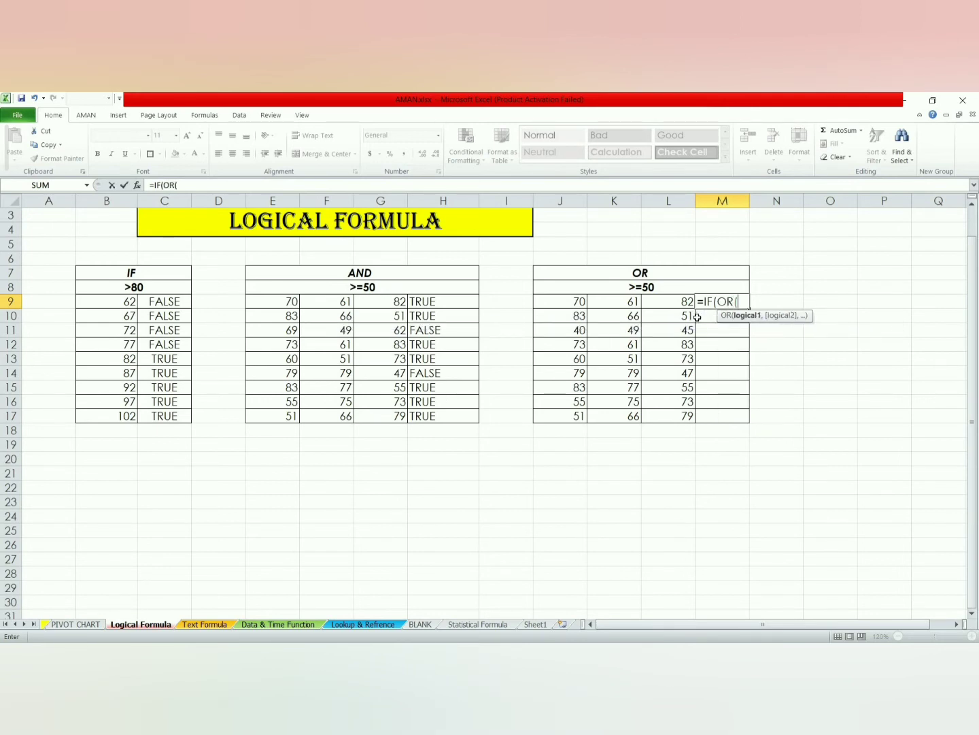
click(566, 302)
text(>=50)
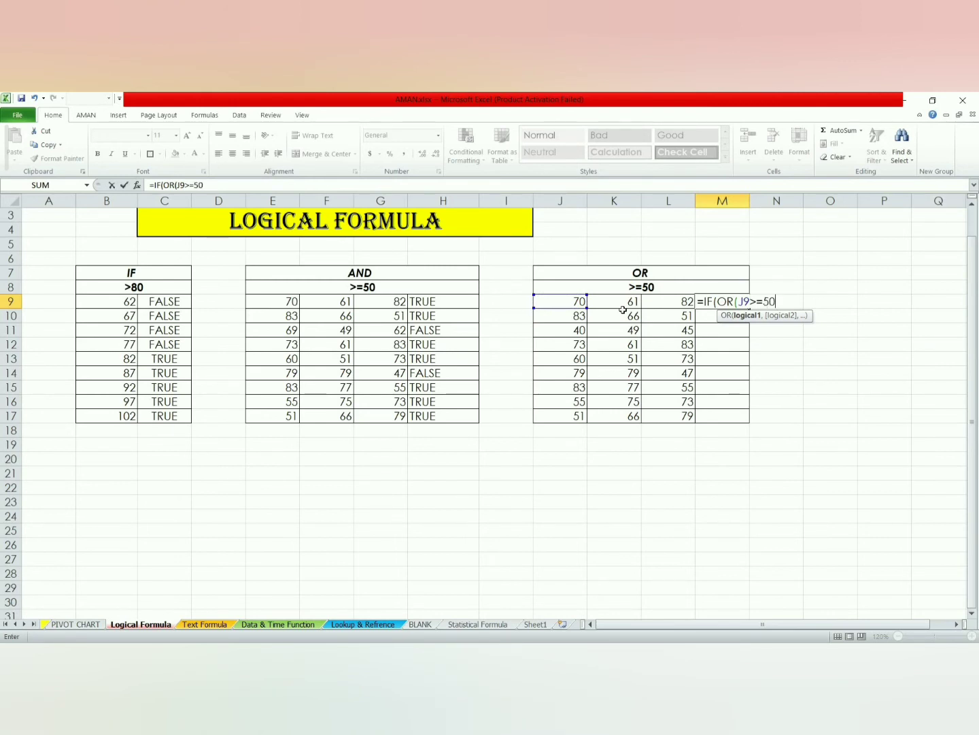
text(,)
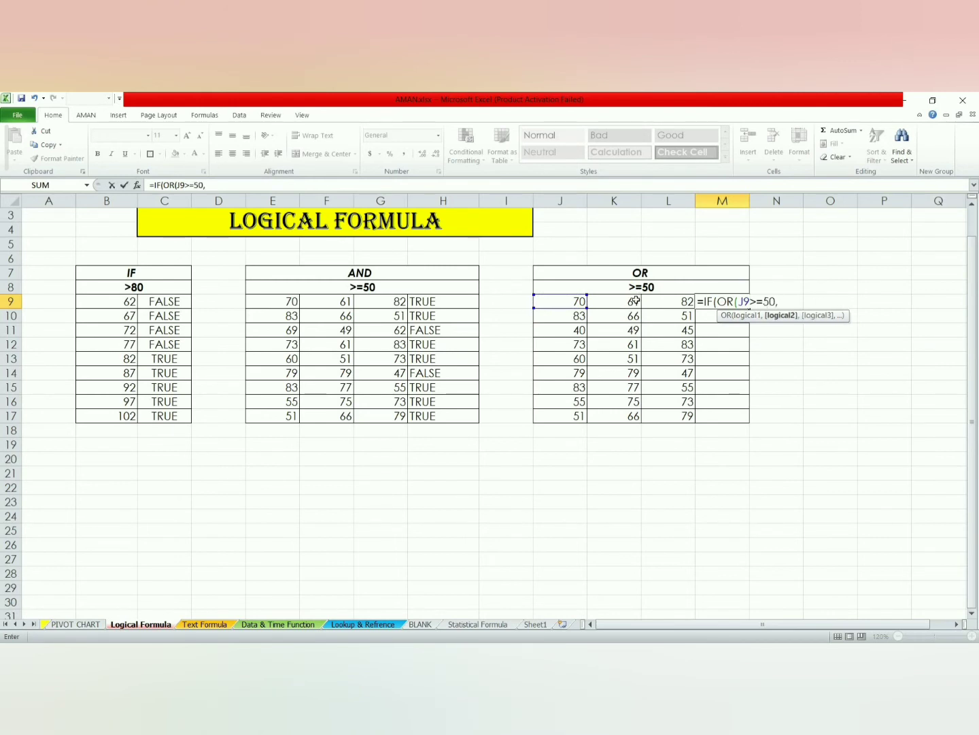
click(636, 300)
text(>=50,)
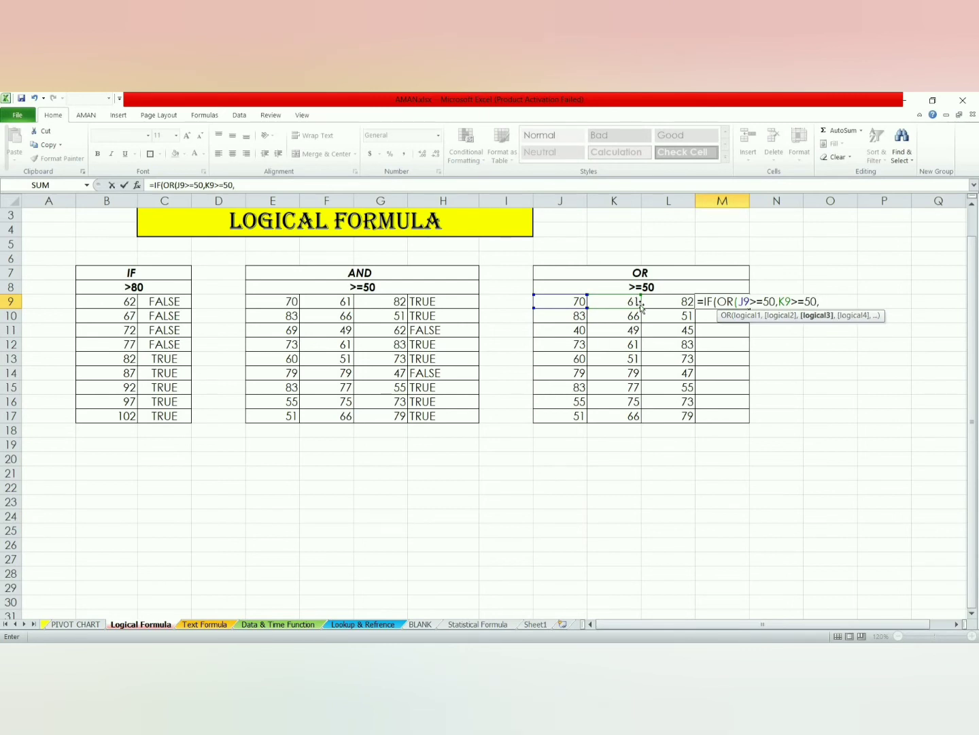
click(658, 300)
text(>=50)
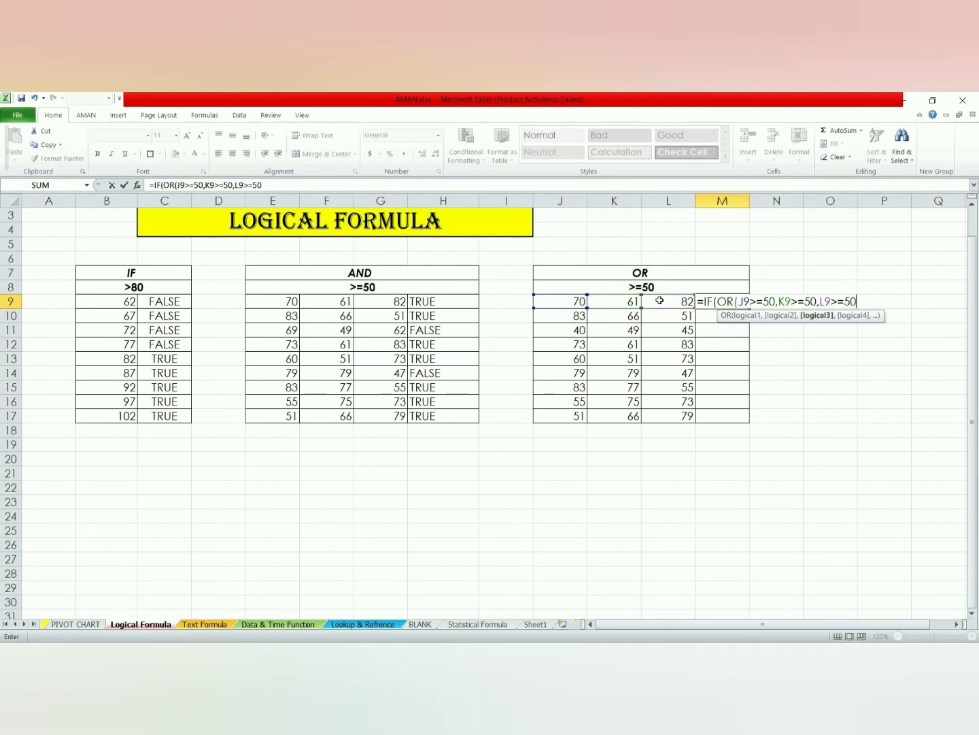
text(),)
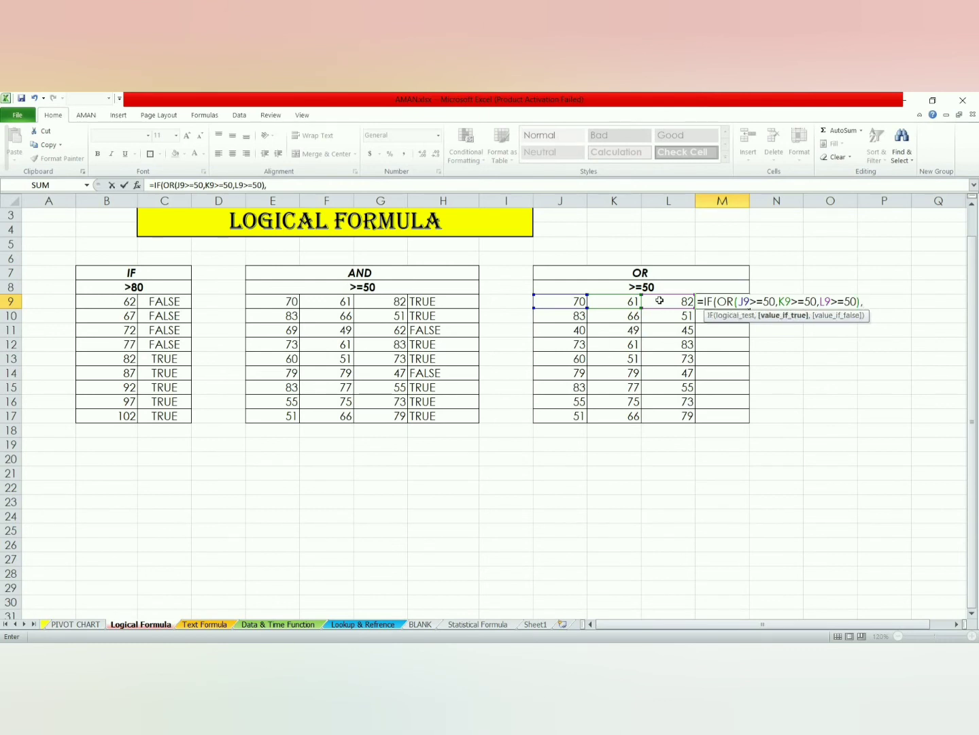
Step: Complete the M9 IF formula with "TRUE" as the value if true and "FALSE" as the value if false
text("Y)
key(BackSpace)
text(TRUE",)
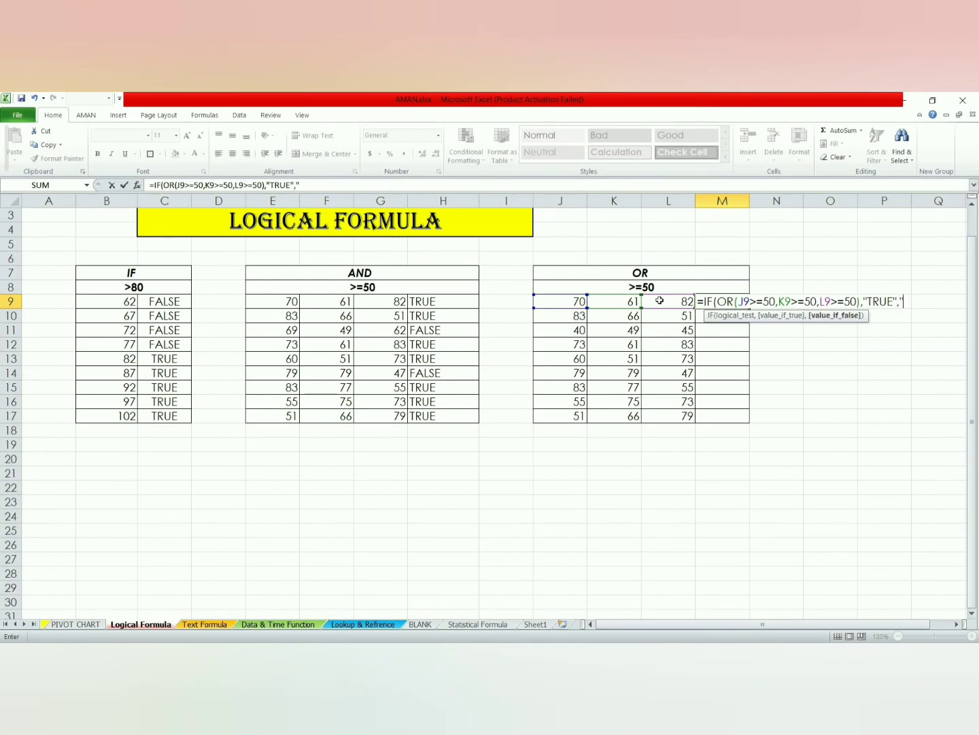
text("FALSE"))
key(Return)
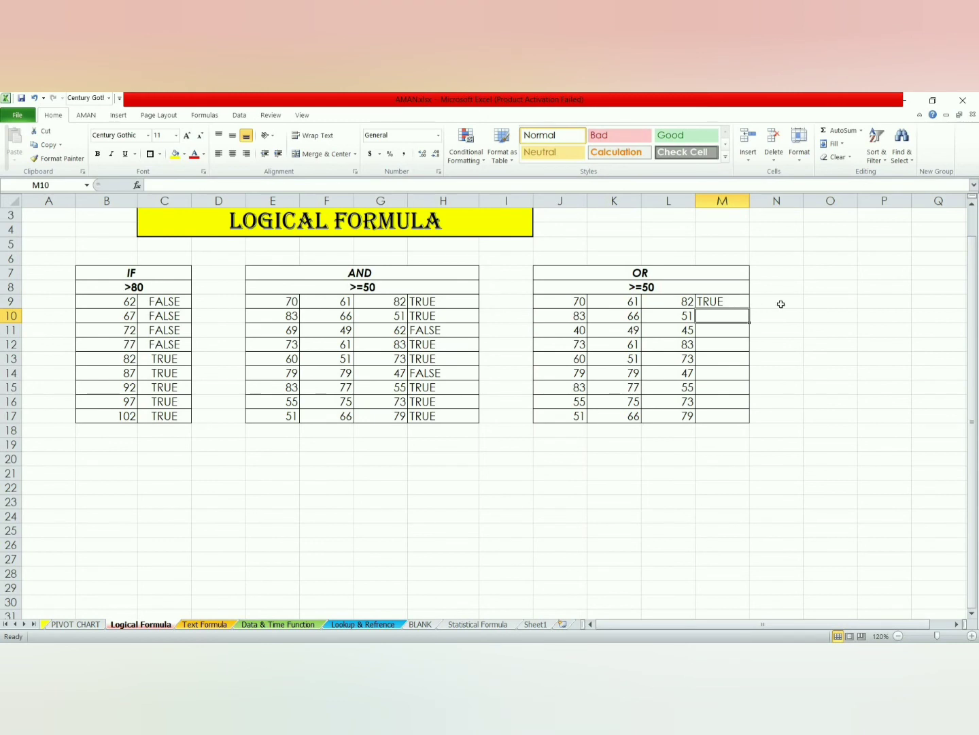
Step: Fill the M9 formula down the OR table's result column through M17
click(740, 301)
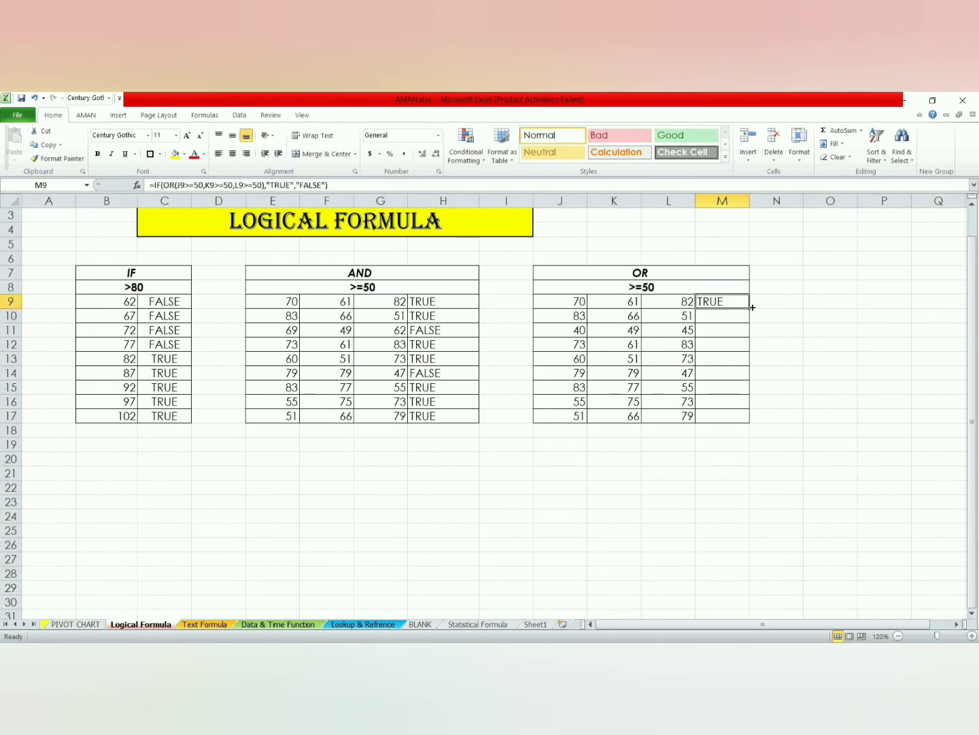
double_click(752, 307)
right_click(752, 308)
click(707, 461)
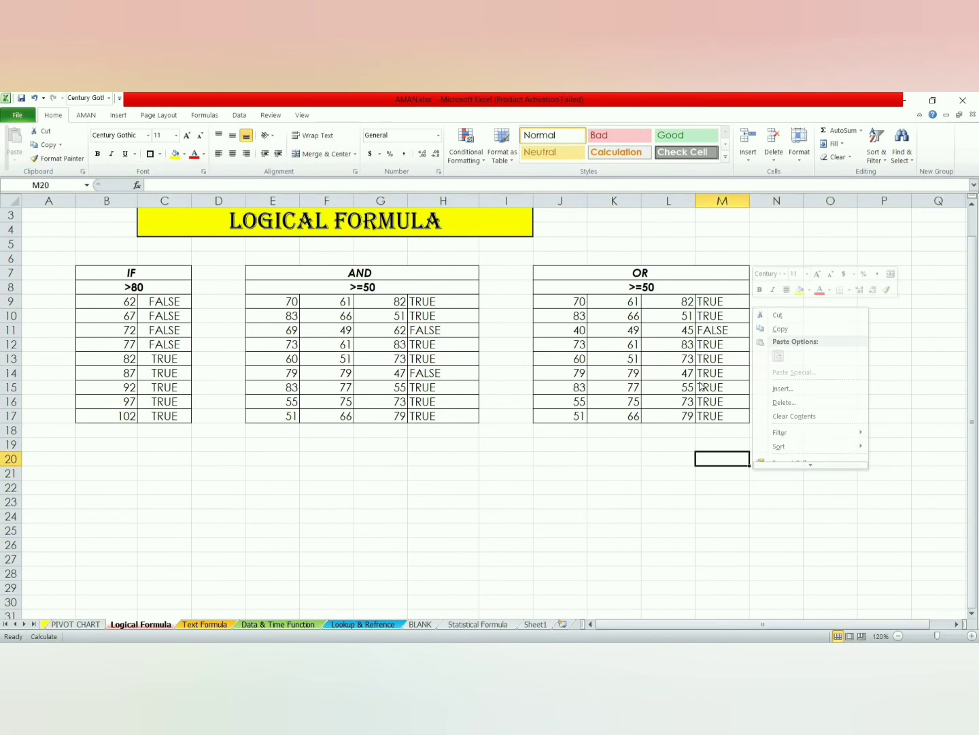
click(621, 437)
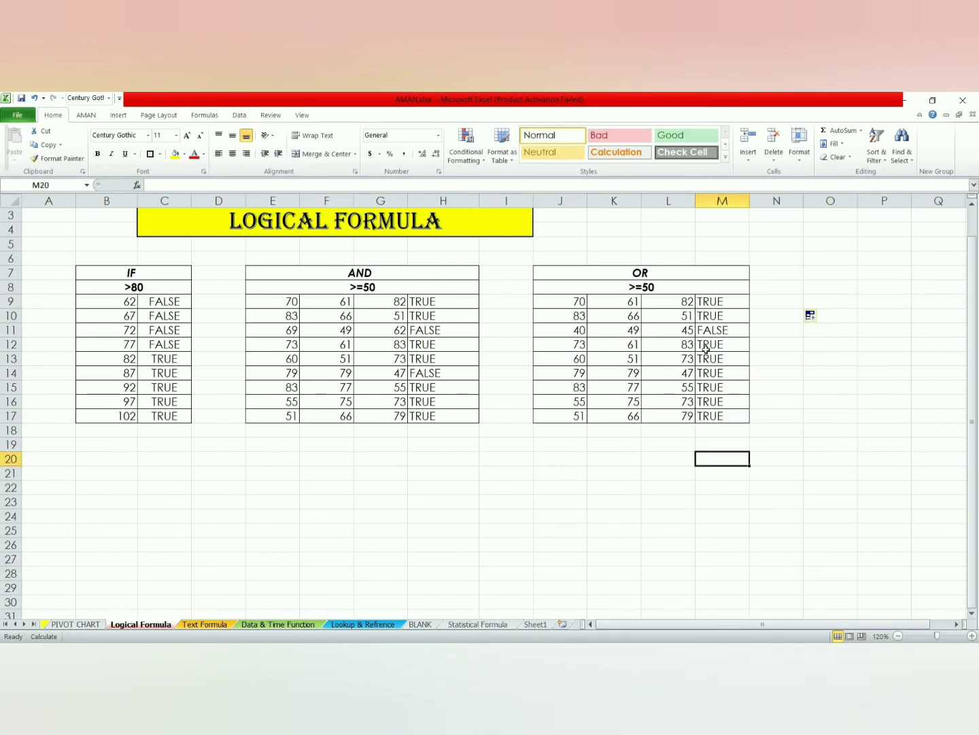